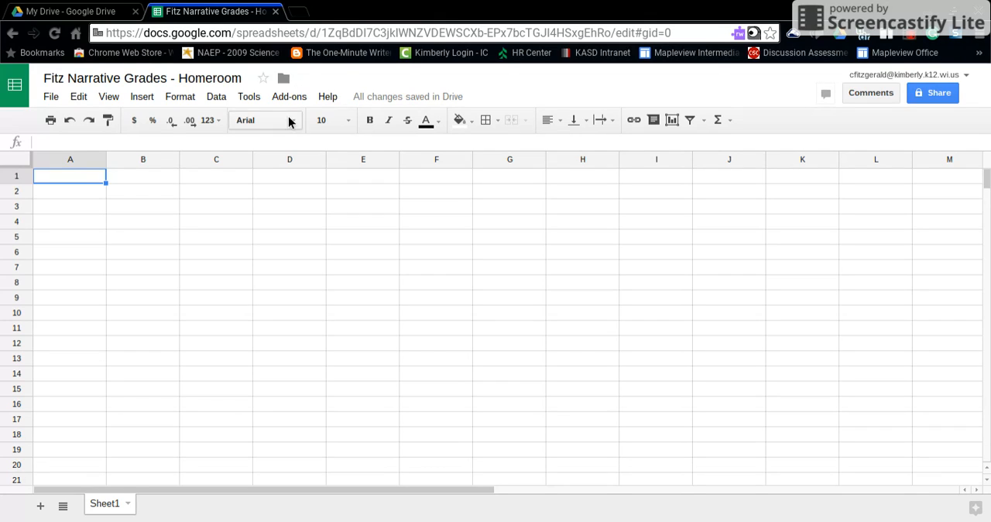
- Launch the Doctopus add-on and set its mode to ingest a Google Classroom assignment
left_click(289, 97)
mouse_move(311, 123)
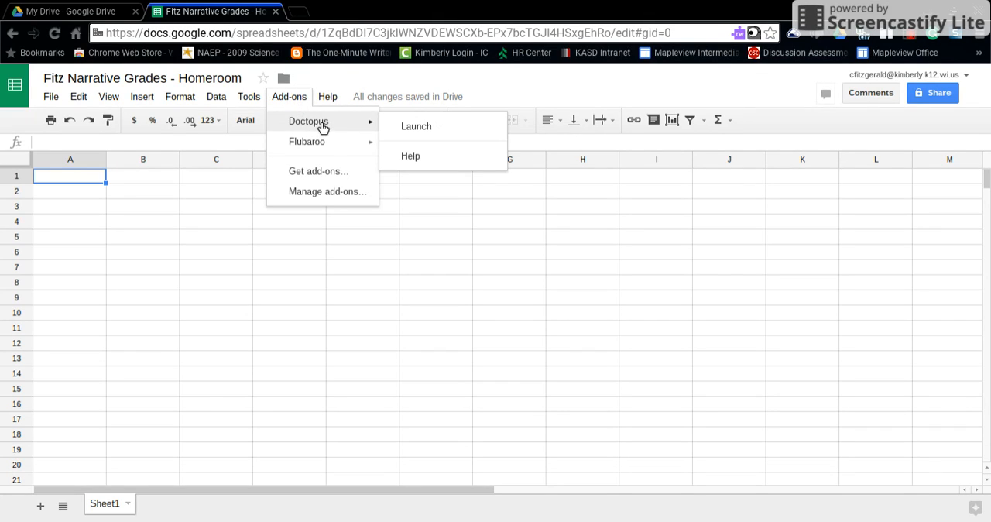
left_click(411, 133)
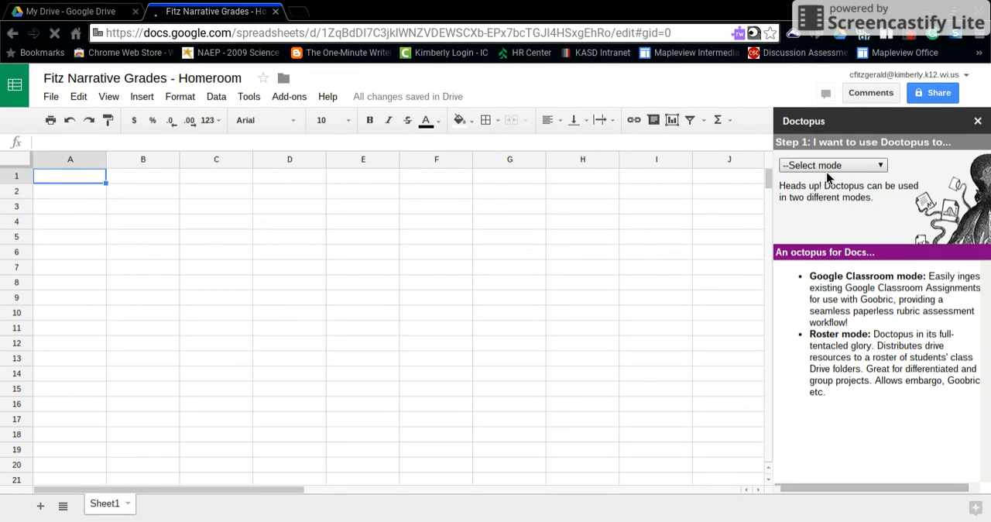
left_click(881, 169)
left_click(866, 190)
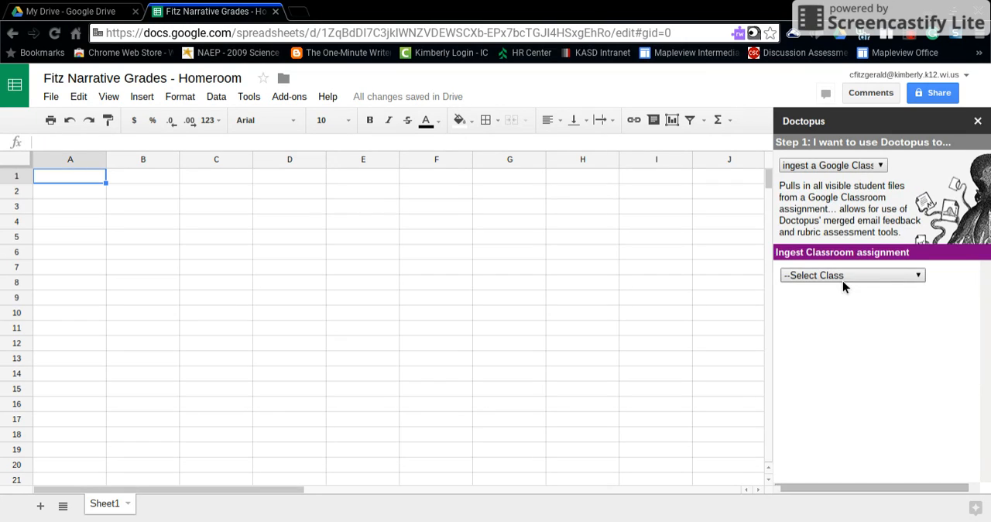
- Ingest the turned-in files of the "Personal Narrative - Due Thursday" assignment from the first 2015-2016 class
left_click(831, 274)
left_click(827, 387)
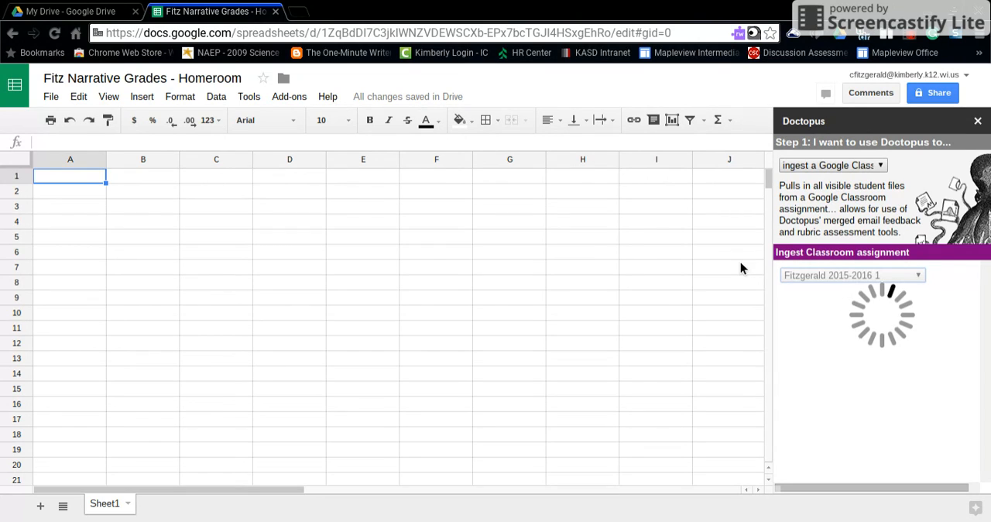
left_click(786, 297)
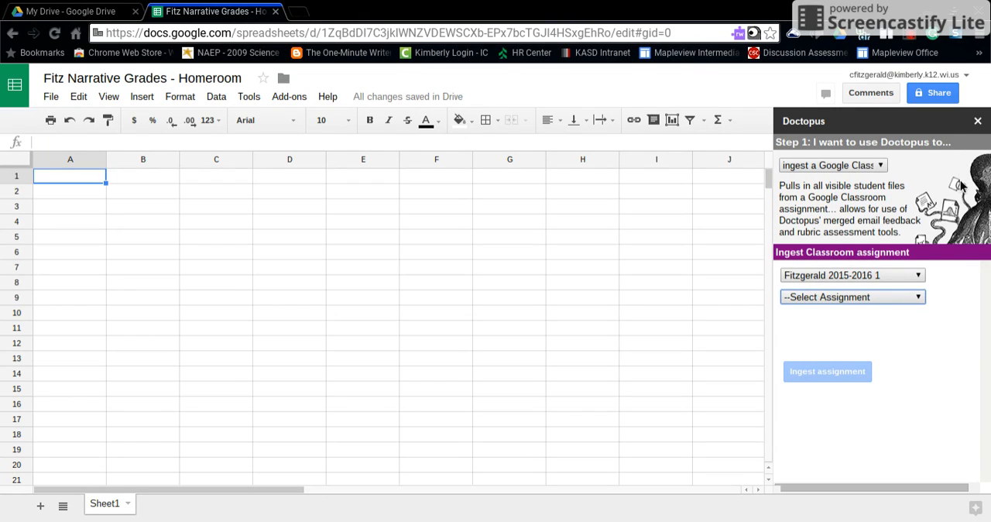
left_click(861, 143)
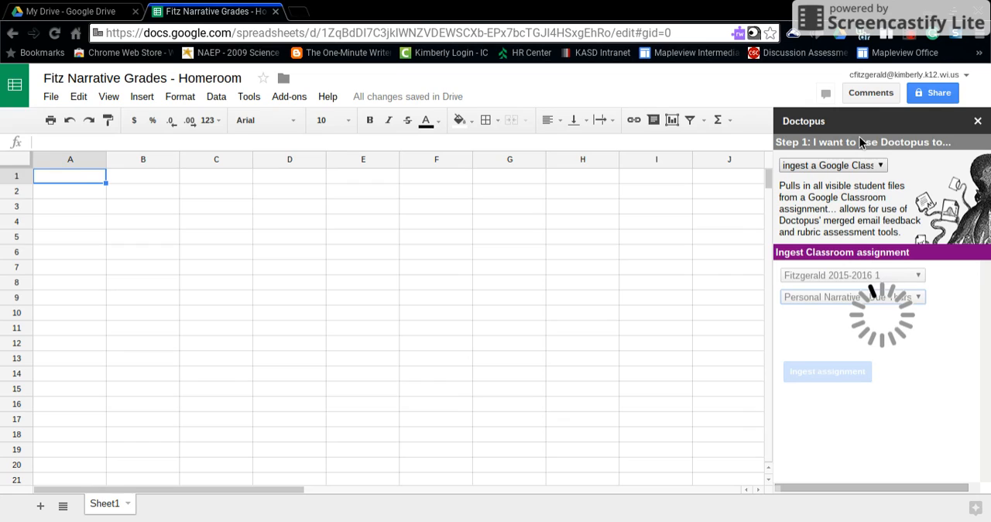
left_click(677, 281)
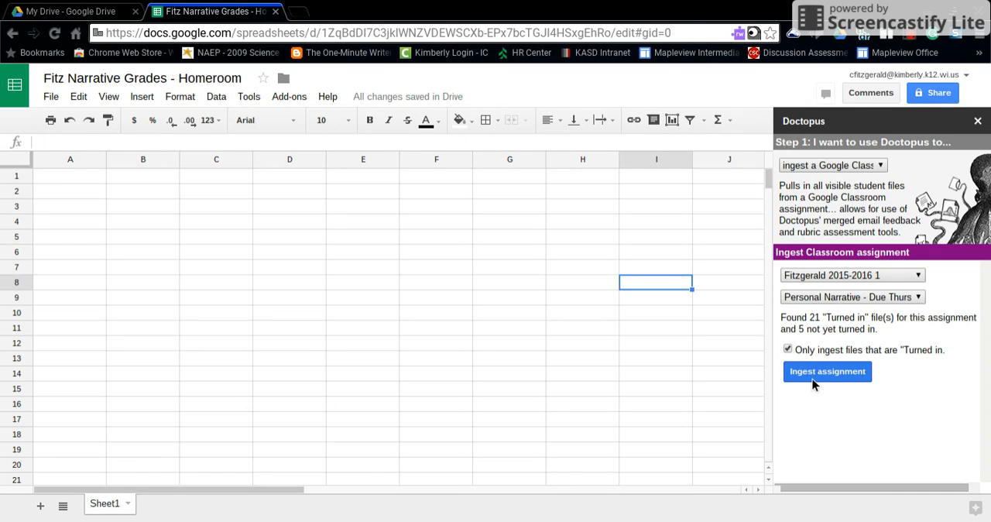
left_click(810, 374)
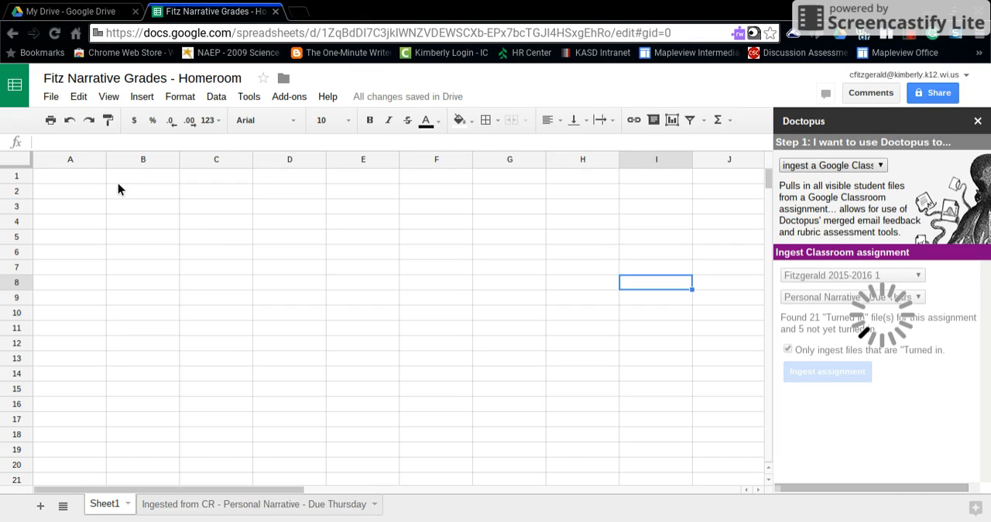
- Attach the Narrative Rubric as the Goobric for the ingested Personal Narrative sheet, keeping student viewing, self/peer assessment and email notification on
left_click(215, 508)
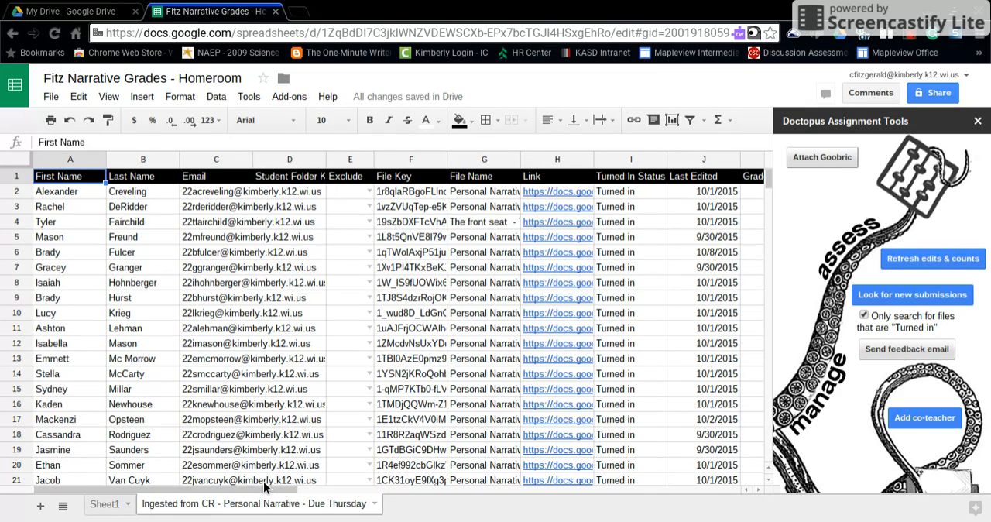
left_click_drag(268, 490, 222, 467)
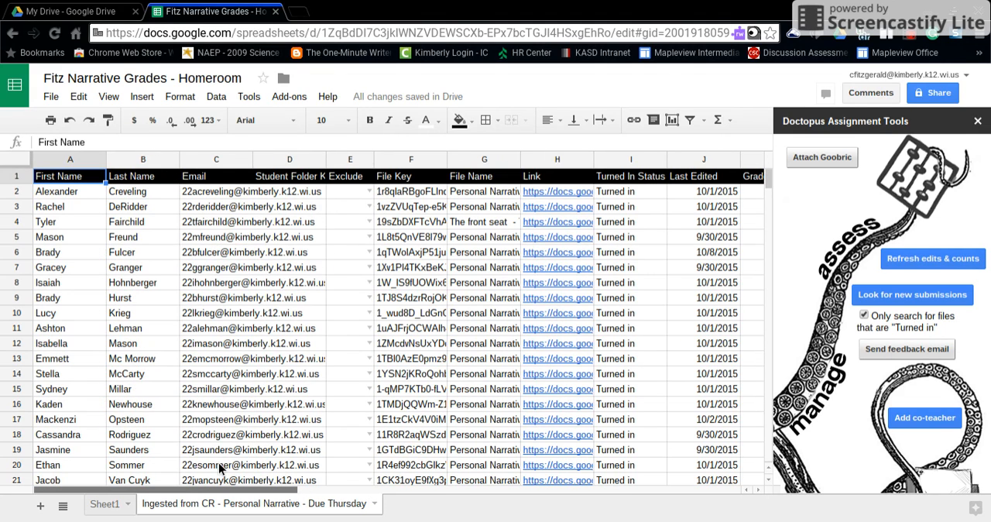
left_click(822, 160)
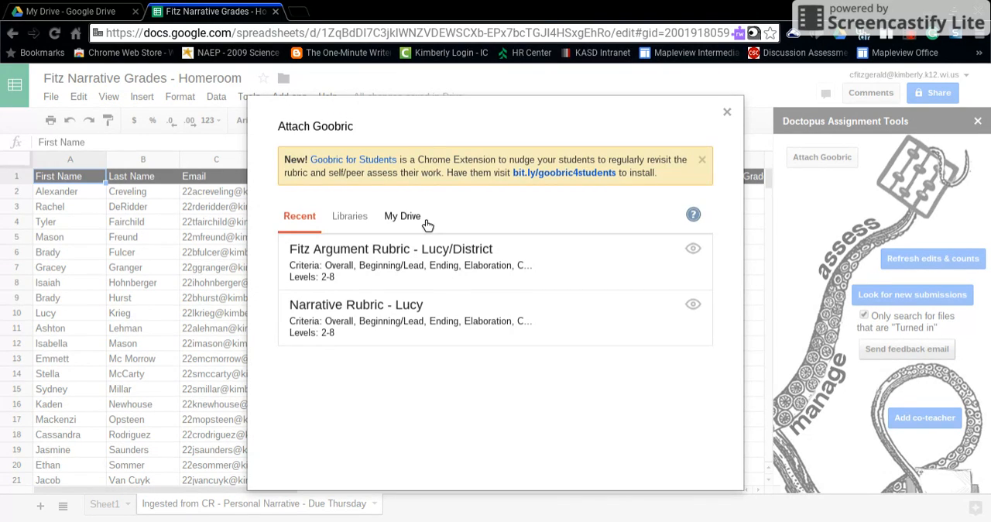
left_click(331, 315)
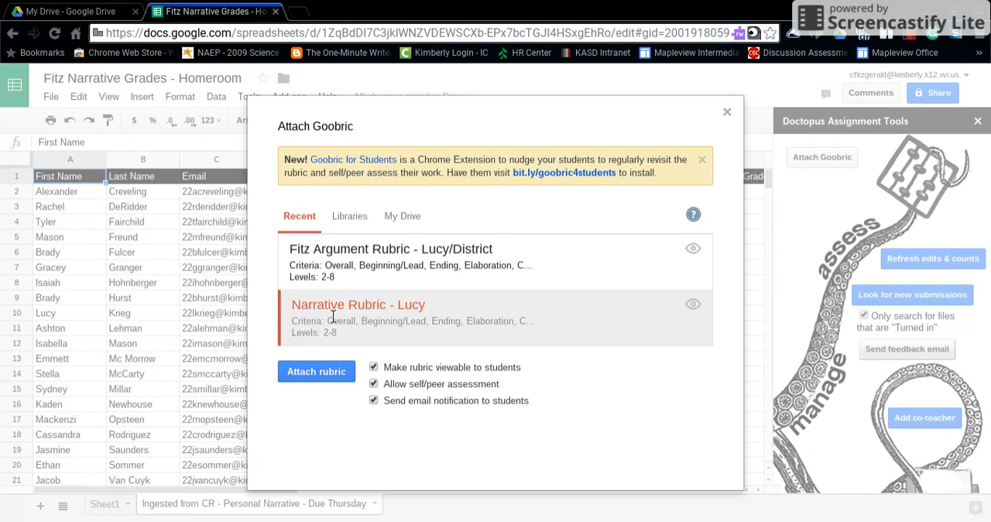
left_click(320, 375)
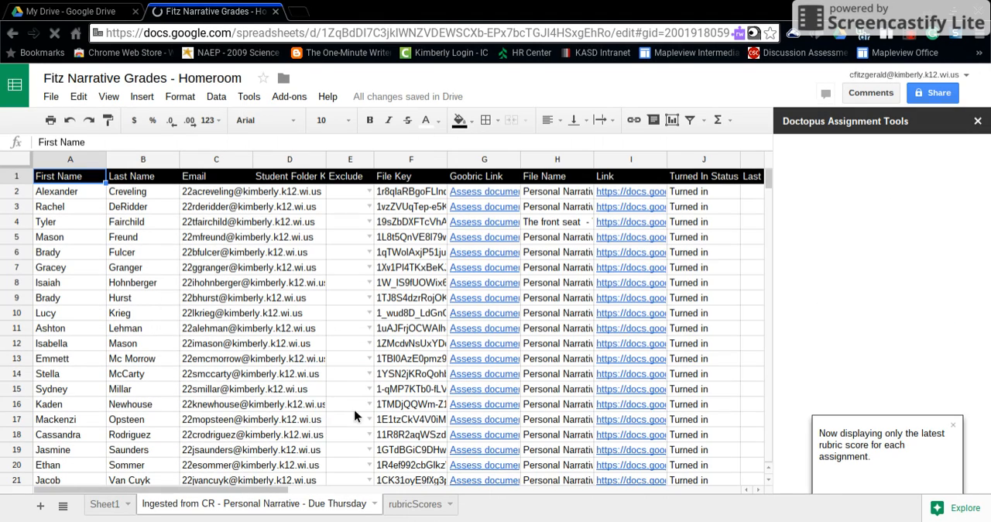
- Look through the ingested sheet's columns and view the student's linked narrative document in row 6, closing it when done
left_click_drag(261, 490, 399, 454)
left_click_drag(397, 490, 327, 473)
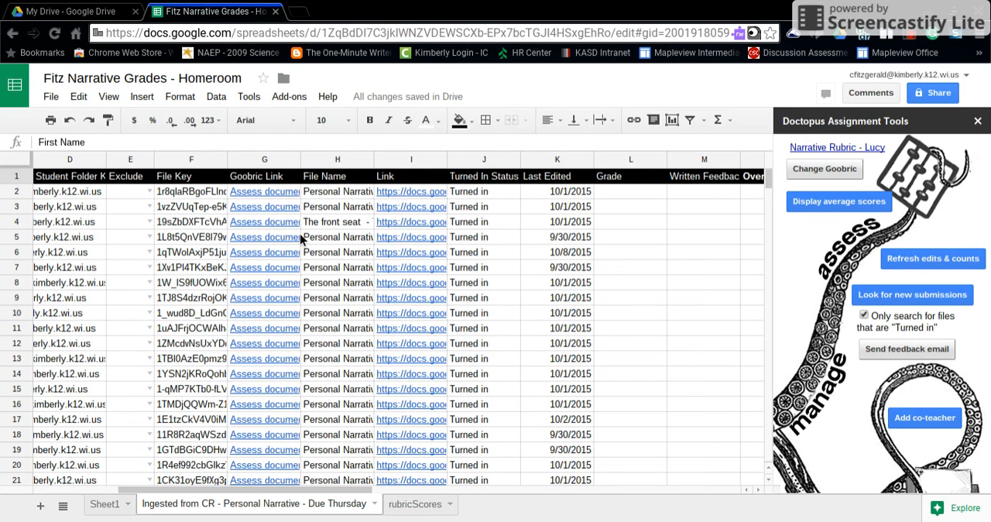
left_click(404, 253)
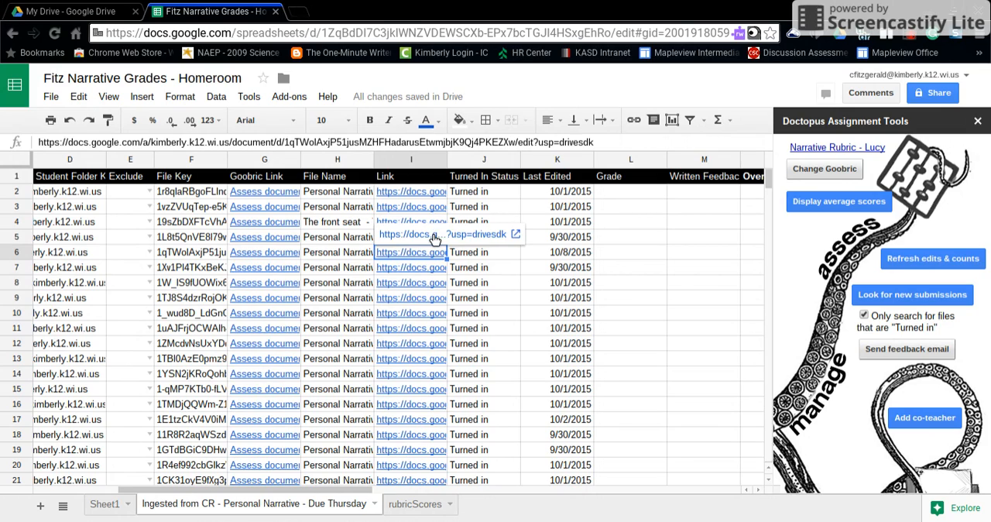
left_click(430, 234)
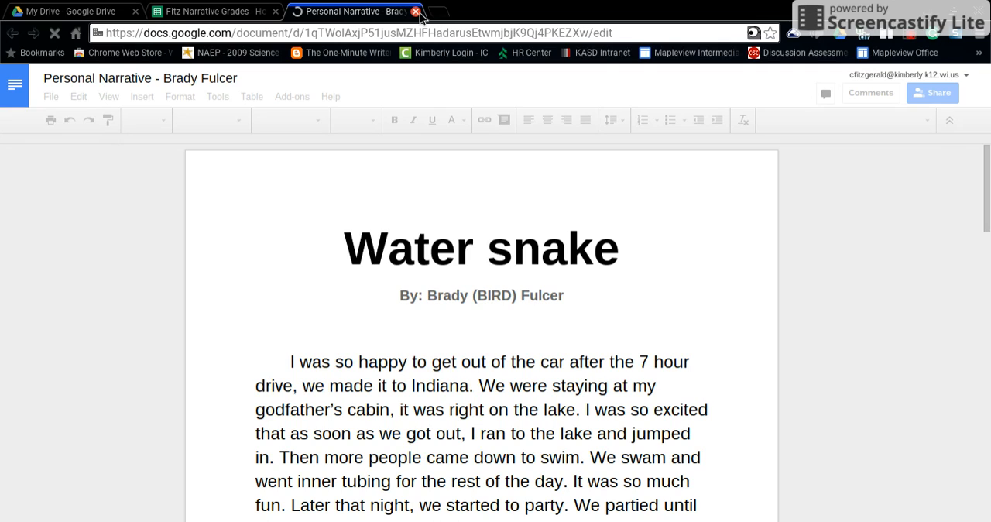
left_click(417, 12)
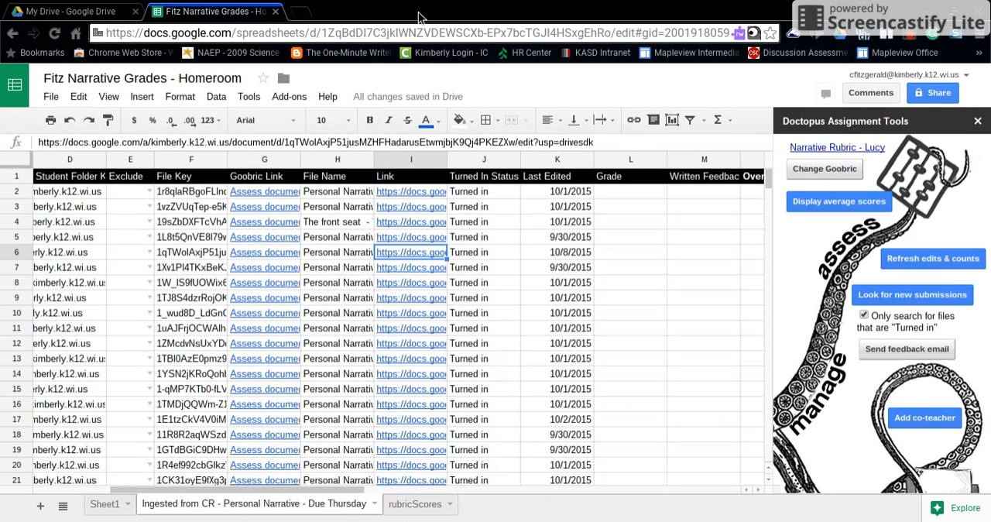
- Open the Goobric assessment for the student in row 6 and score Overall 6 and Beginning/Lead 5.5
left_click(265, 255)
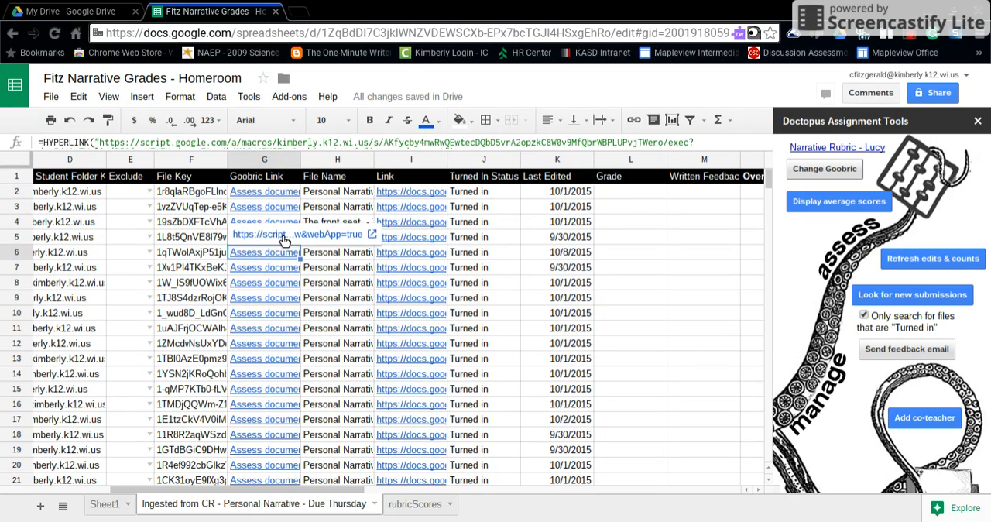
left_click(284, 241)
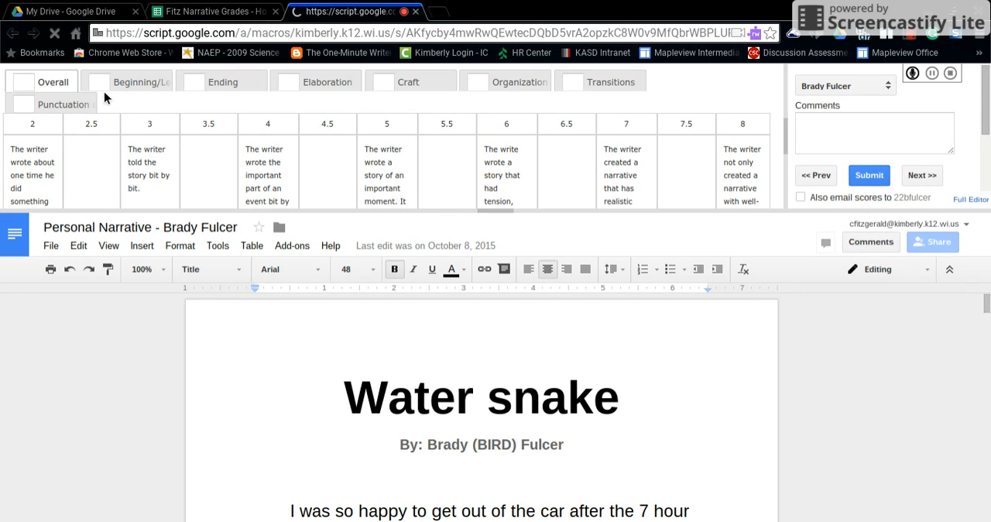
left_click(508, 184)
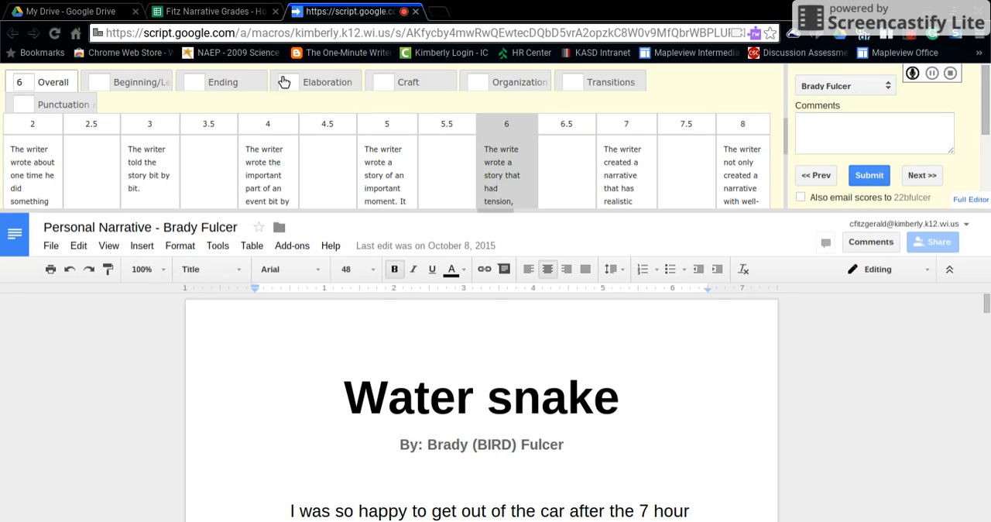
left_click(137, 85)
left_click(457, 155)
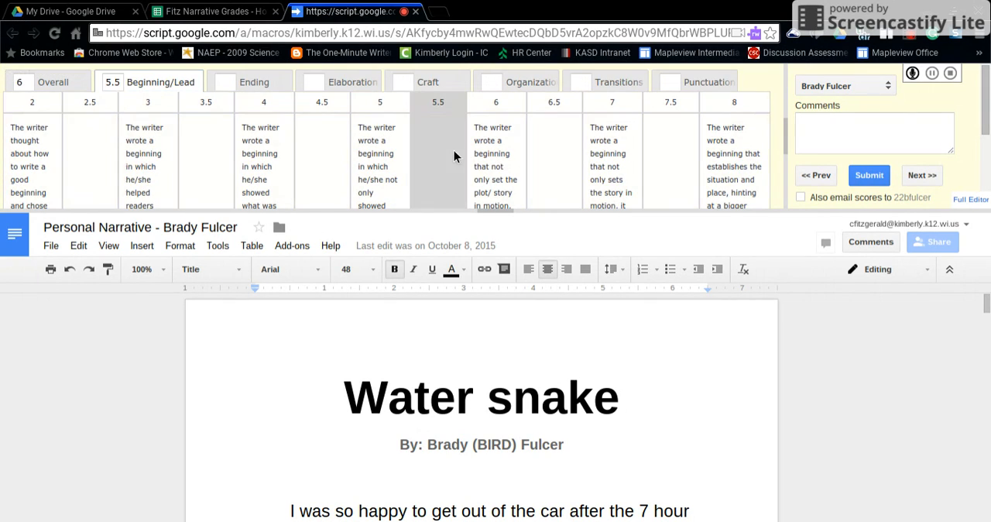
- Score the narrative 6.5 for Ending, 6 for Elaboration and 5 for Craft in the rubric
left_click(247, 85)
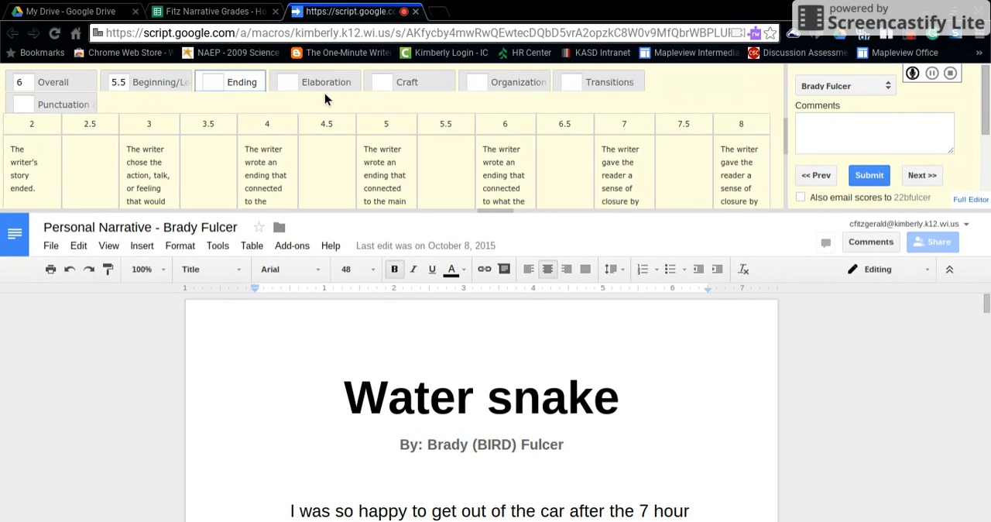
left_click(566, 159)
left_click(348, 82)
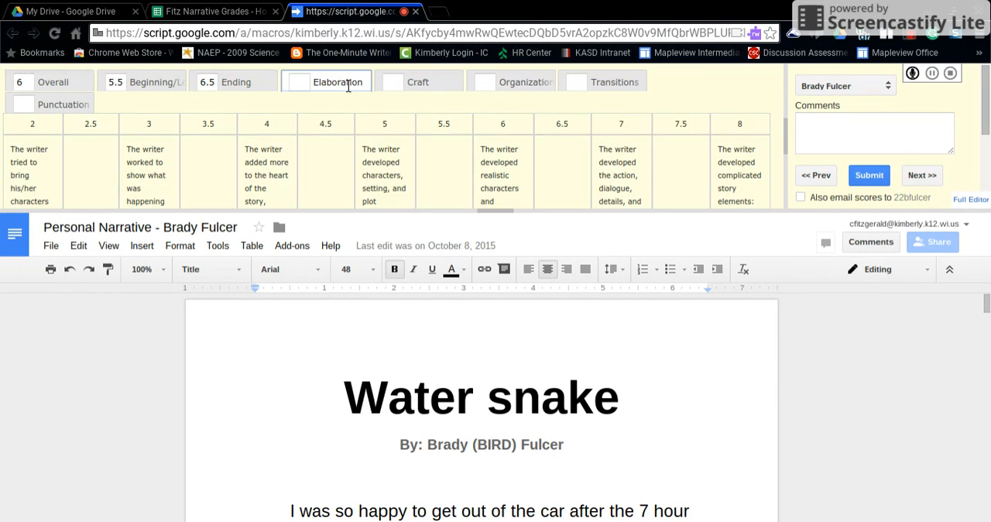
left_click(519, 167)
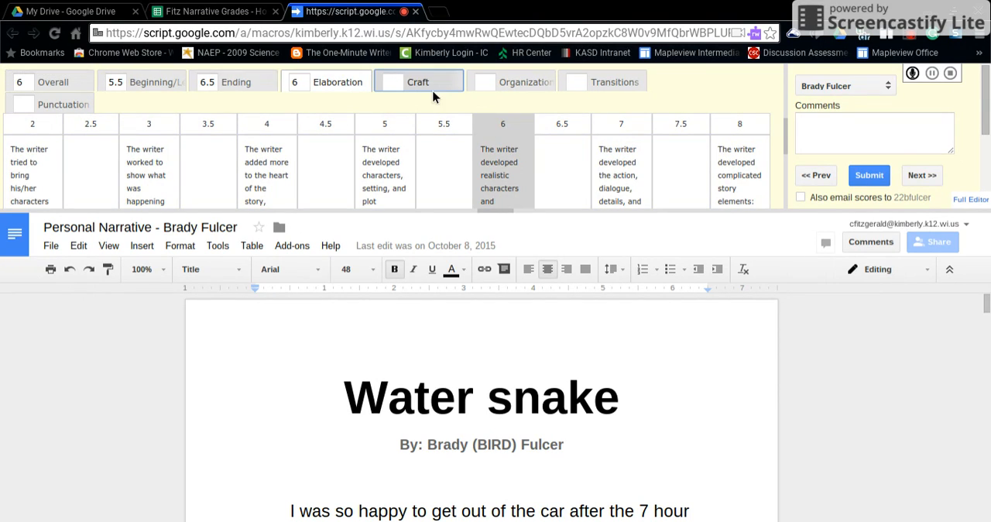
left_click(416, 83)
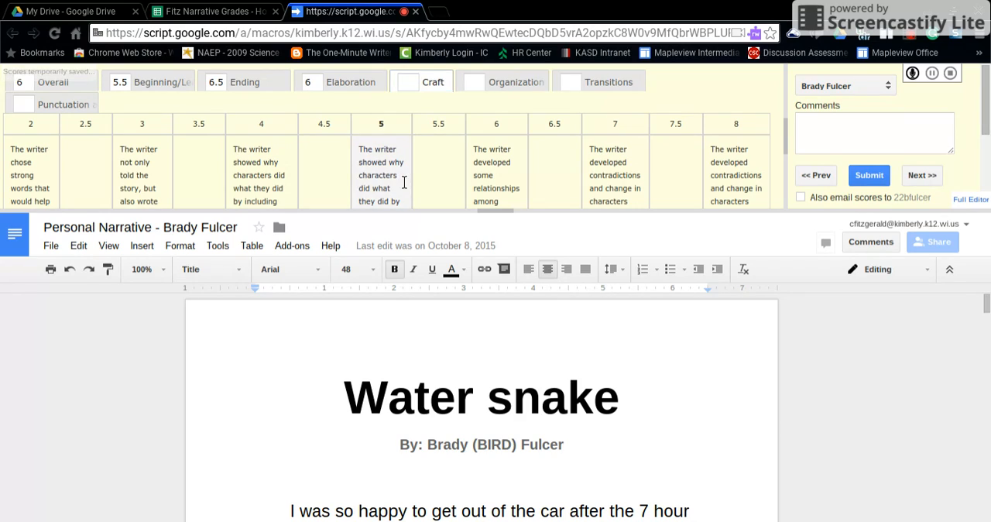
left_click(380, 166)
- Score the narrative 7 for Organization, 5.5 for Transitions and 6 for Punctuation and Sentence Structure
left_click(533, 89)
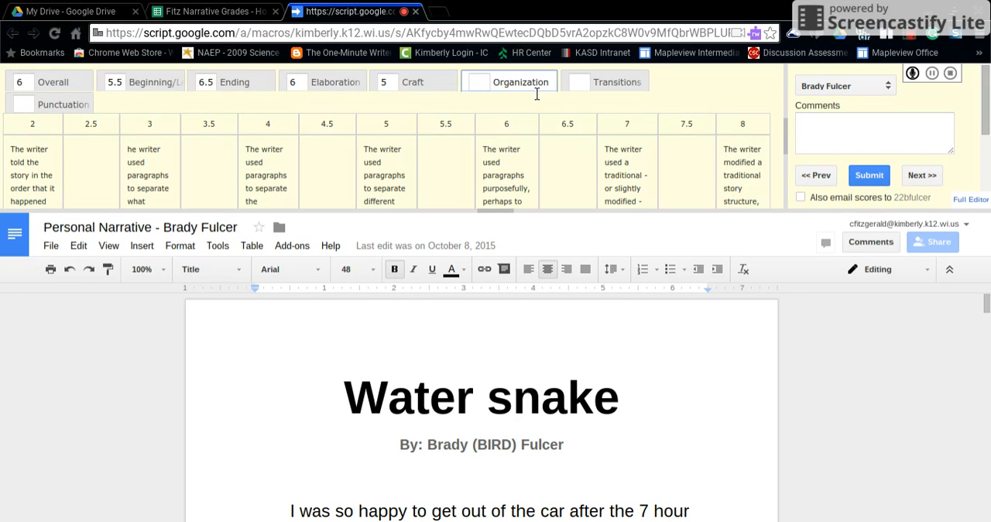
left_click(633, 164)
left_click(599, 81)
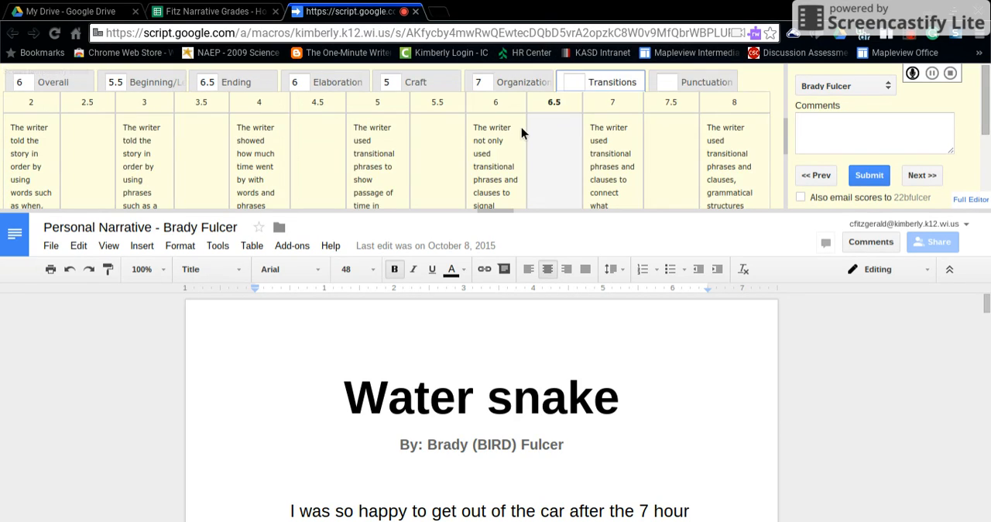
left_click(437, 155)
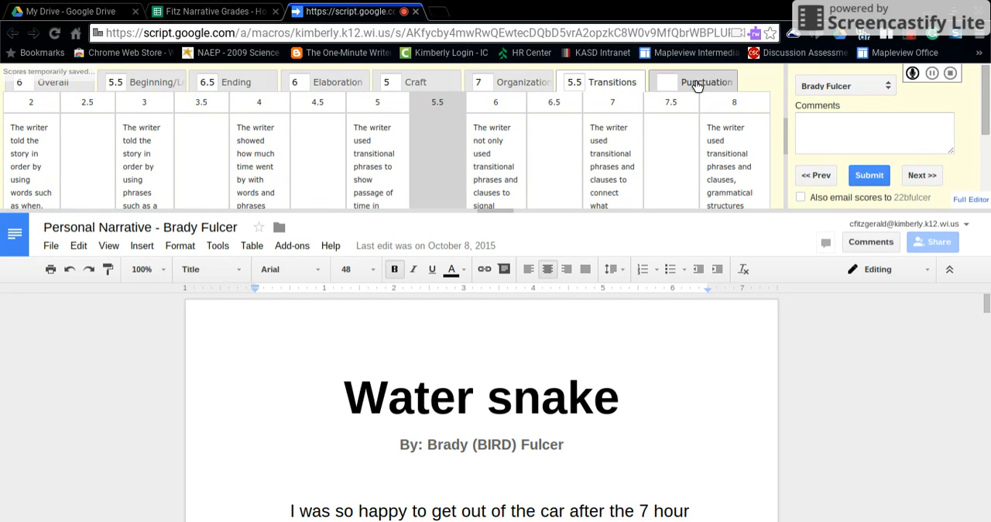
left_click(705, 83)
left_click(496, 164)
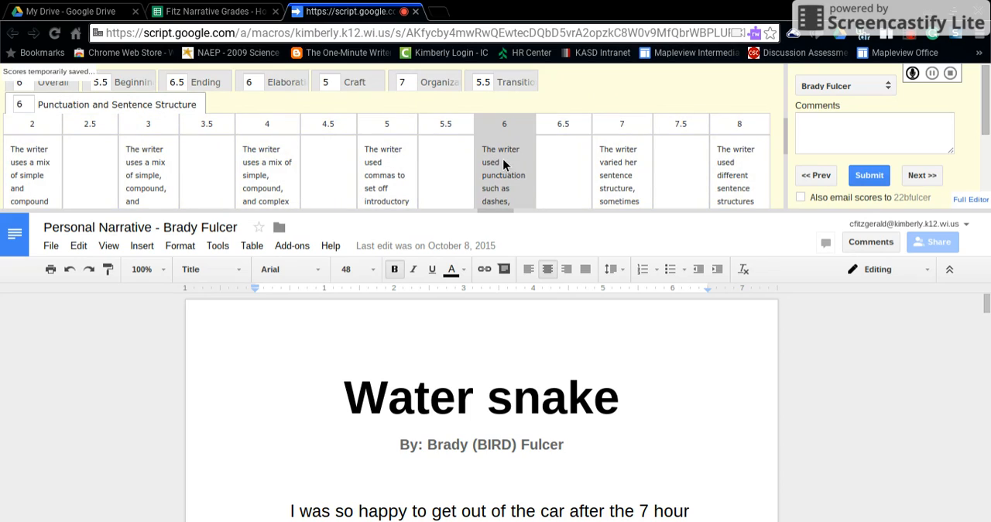
- Begin the student's assessment comment with "I really enjoyed your lead, the structure was clear and organized, however"
left_click(861, 147)
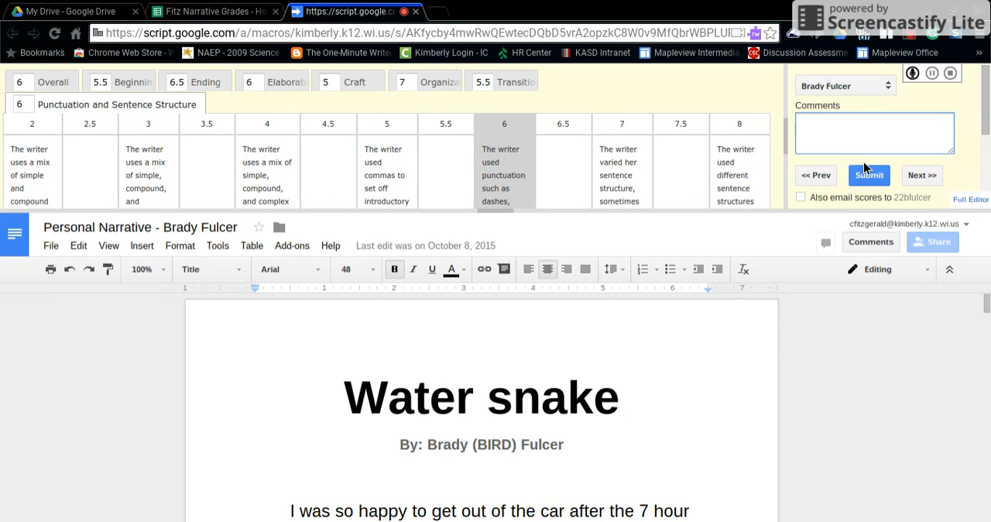
type("I really enjoyed your lead")
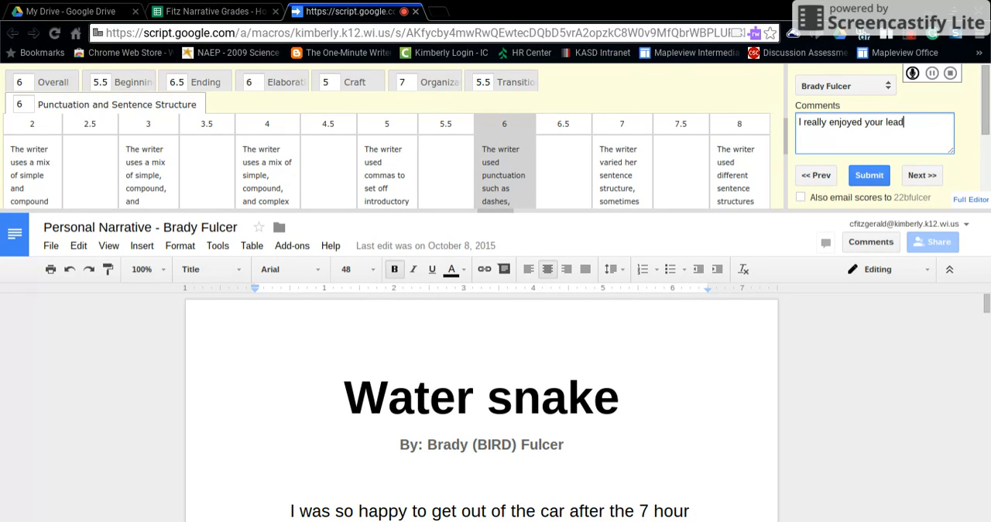
type(", the strucutre was")
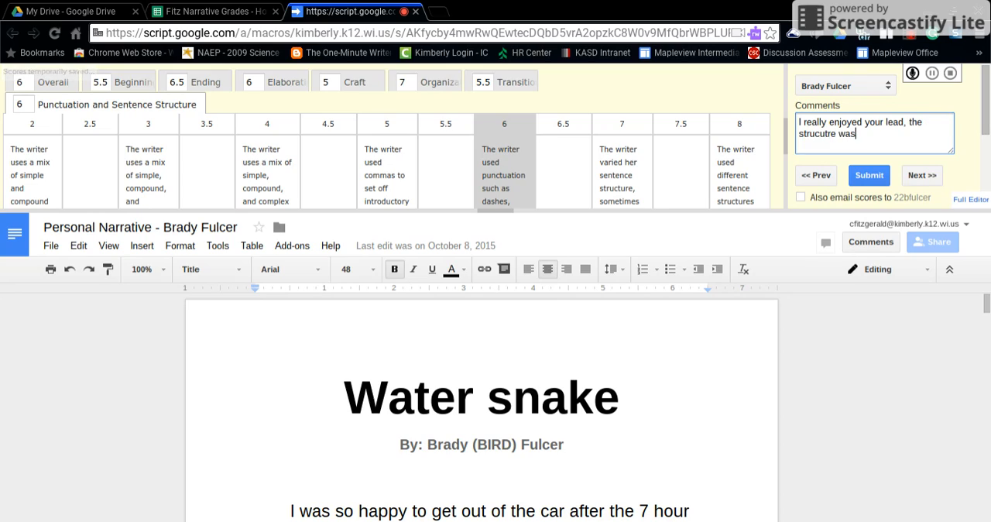
key("BackSpace")
key("BackSpace")
key("BackSpace")
key("BackSpace")
key("BackSpace")
key("BackSpace")
key("BackSpace")
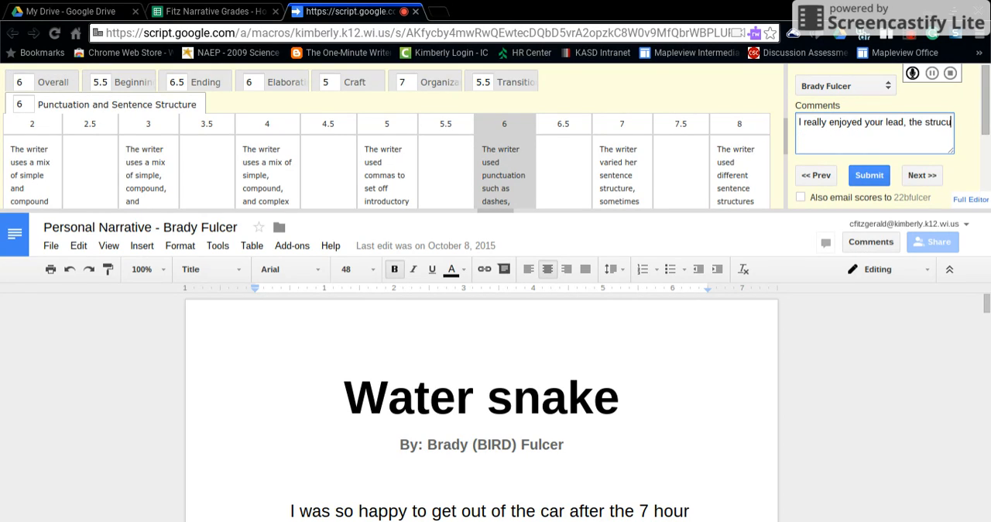
type("ture was c")
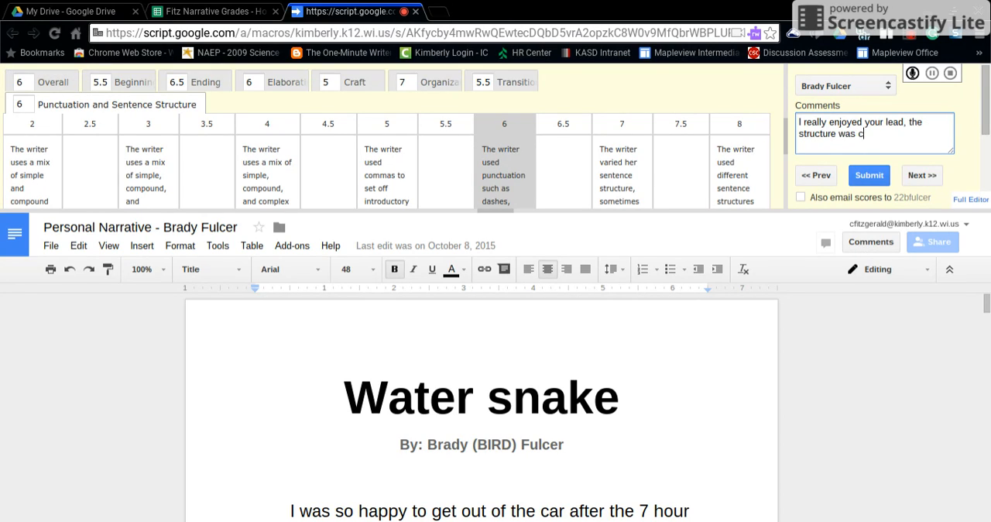
type("lear and organized, however")
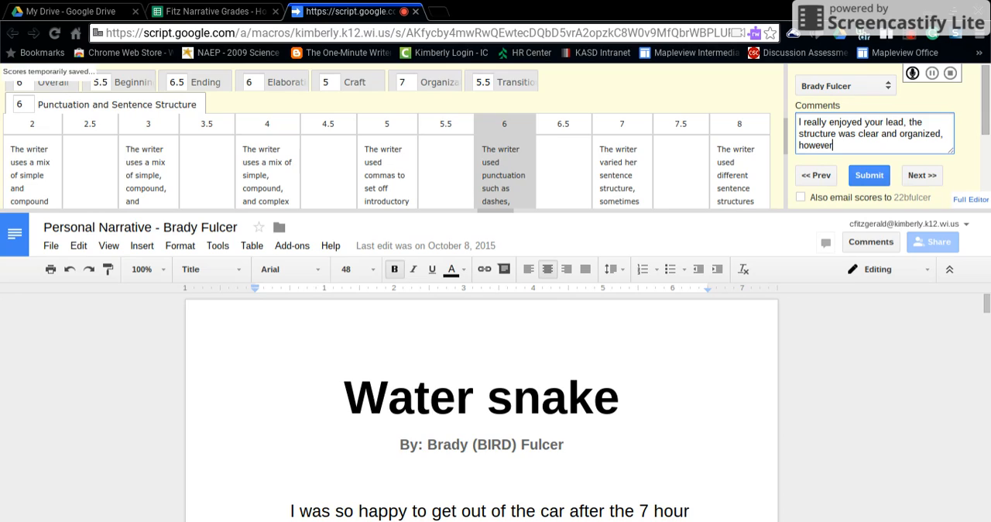
type(" I'd like to revisit the Craft part o")
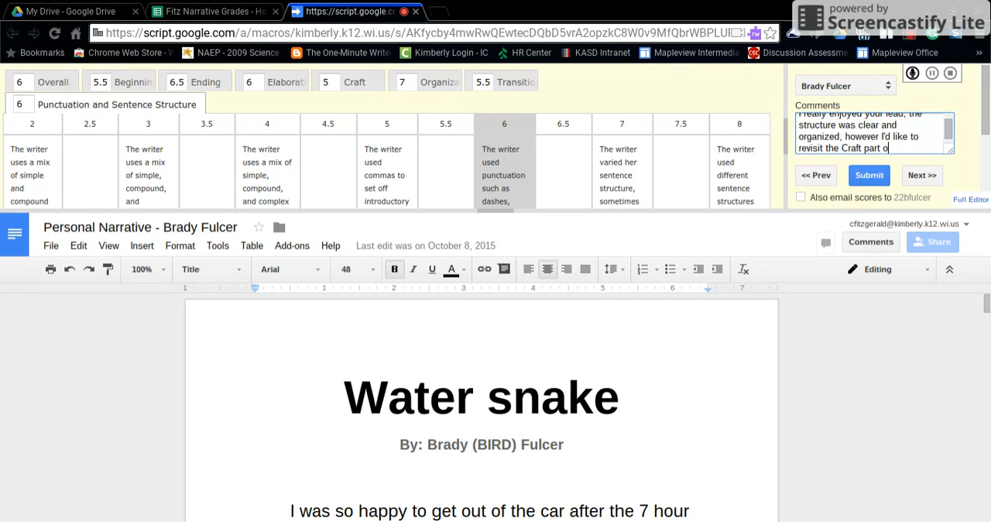
type("f the rubric with you.")
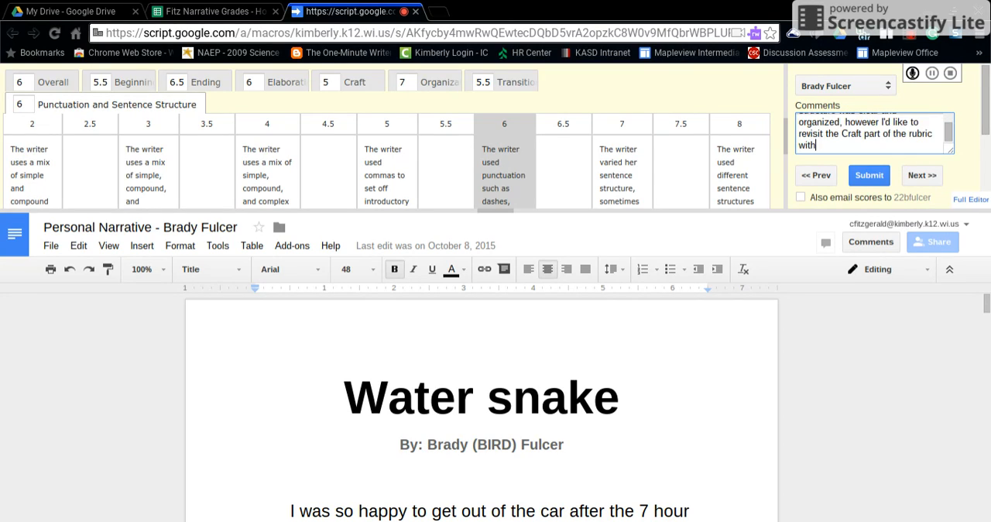
- Finish the comment with "I'd like to revisit the Craft part of the rubric with you.", submit the assessment and advance to the next student
left_click(869, 174)
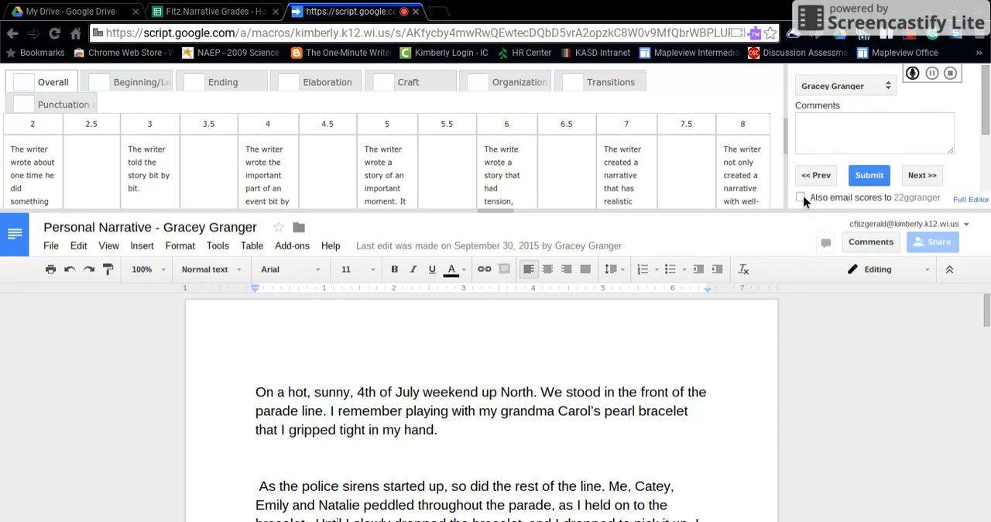
left_click(922, 176)
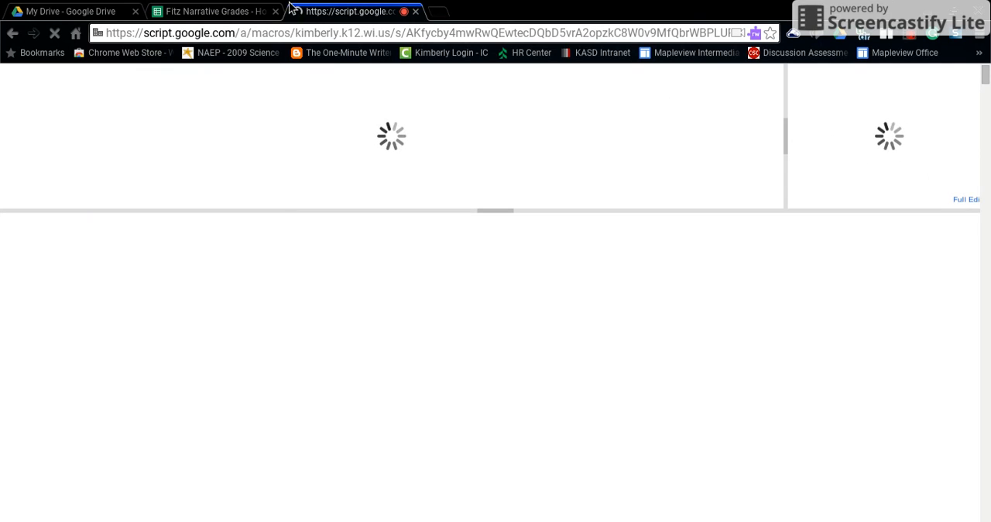
- Return to the narrative grades spreadsheet and review the rubric score and comment columns for row 6 alongside the student and document columns
left_click(237, 11)
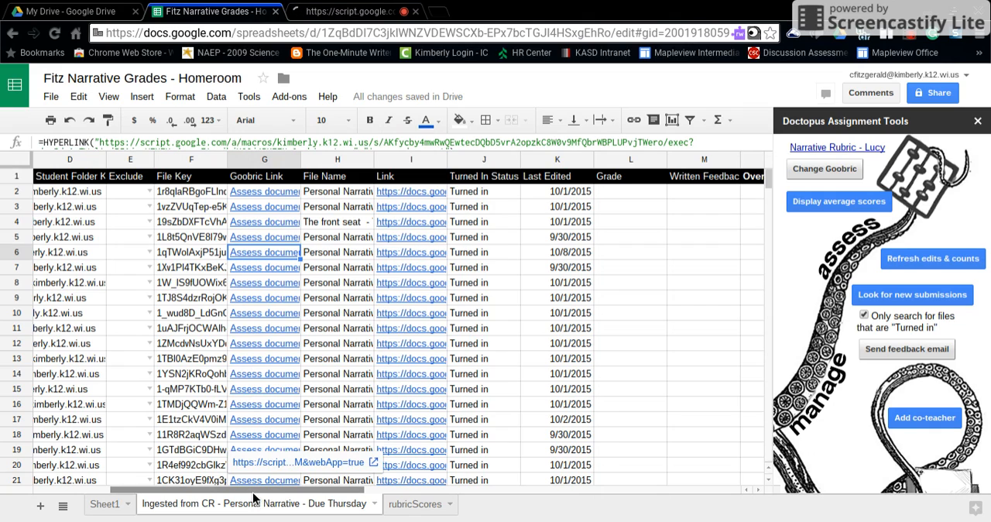
left_click_drag(256, 493, 431, 451)
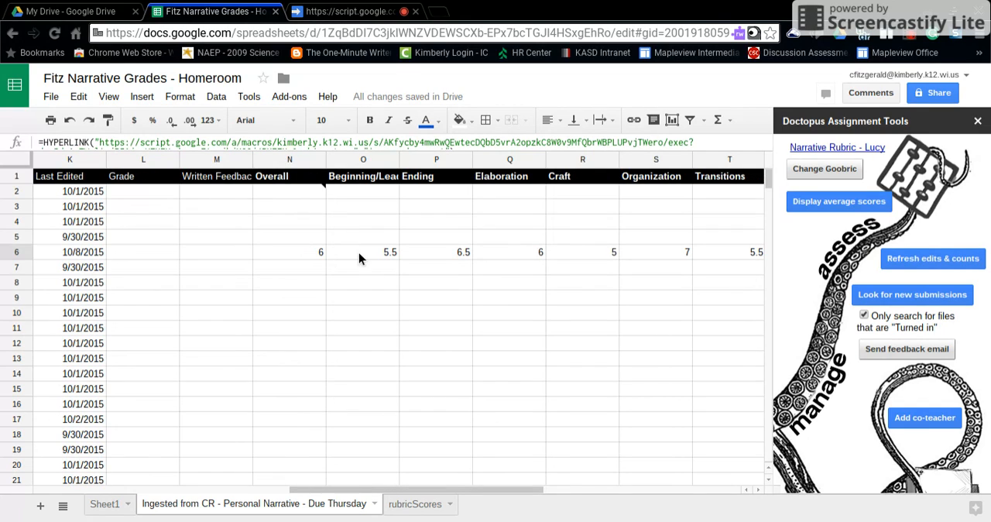
left_click_drag(379, 496, 418, 411)
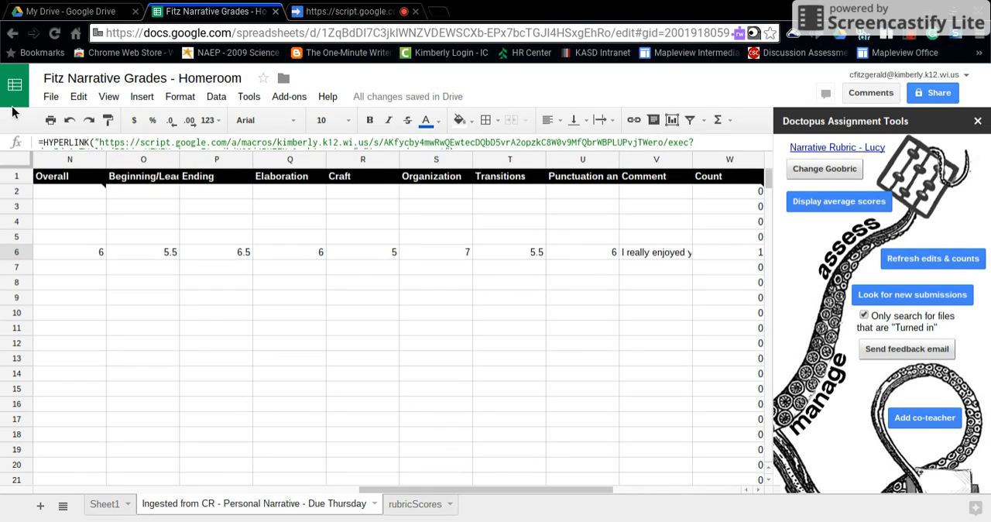
mouse_move(81, 194)
left_mouse_down()
mouse_move(572, 461)
mouse_move(579, 490)
mouse_move(583, 476)
left_mouse_up()
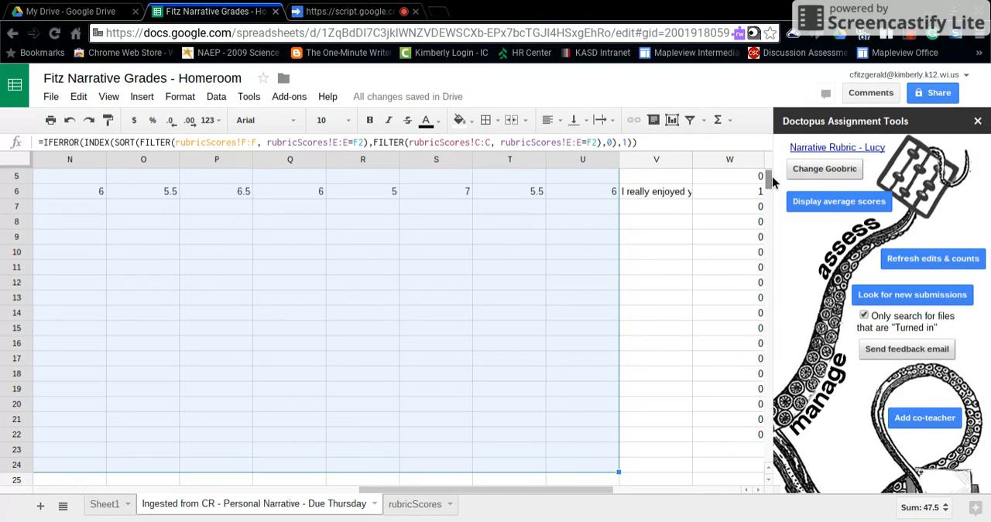
scroll(772, 176, "up", 2)
left_click(348, 222)
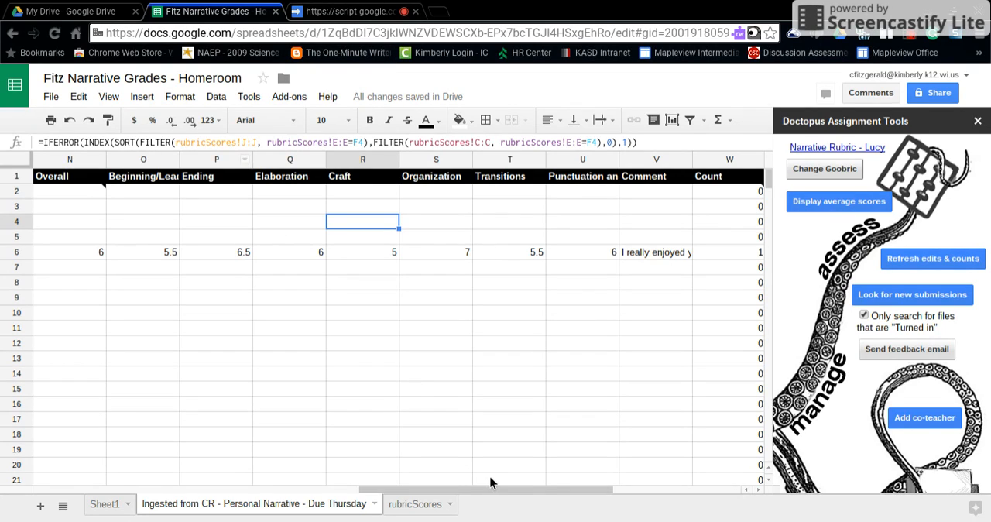
left_click_drag(493, 484, 167, 507)
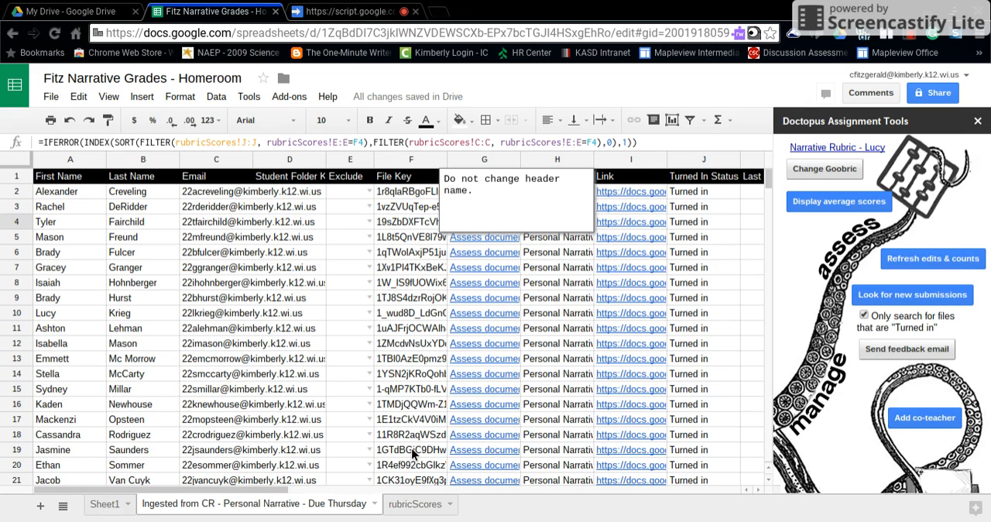
left_click_drag(290, 493, 416, 507)
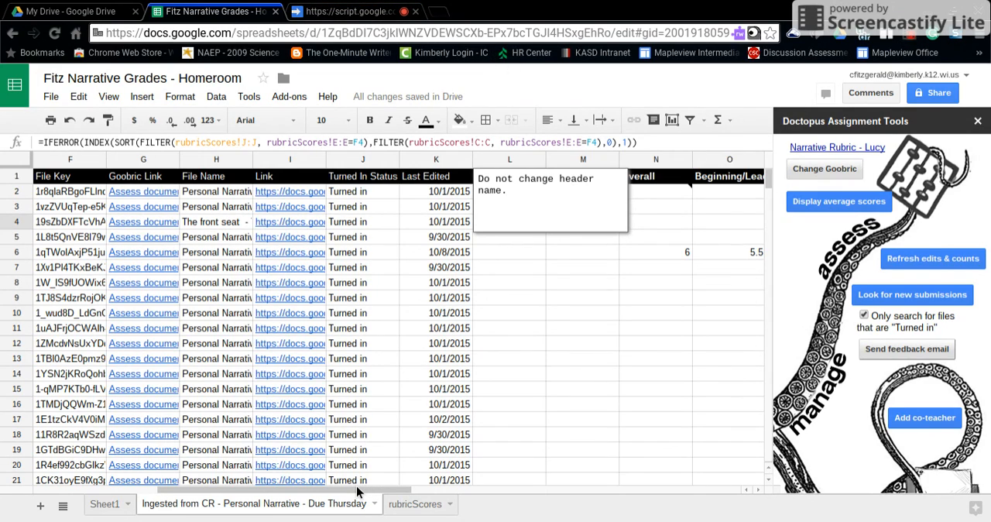
left_click_drag(354, 489, 469, 473)
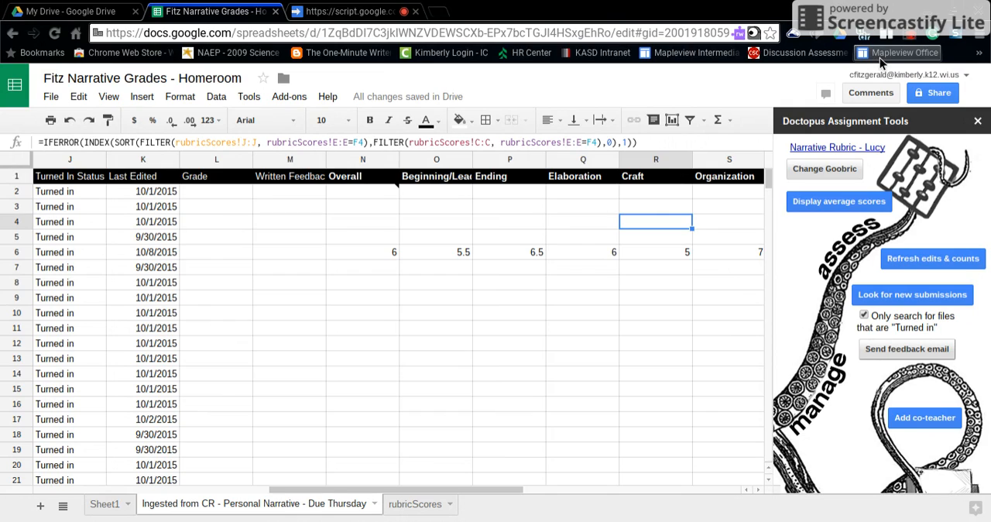